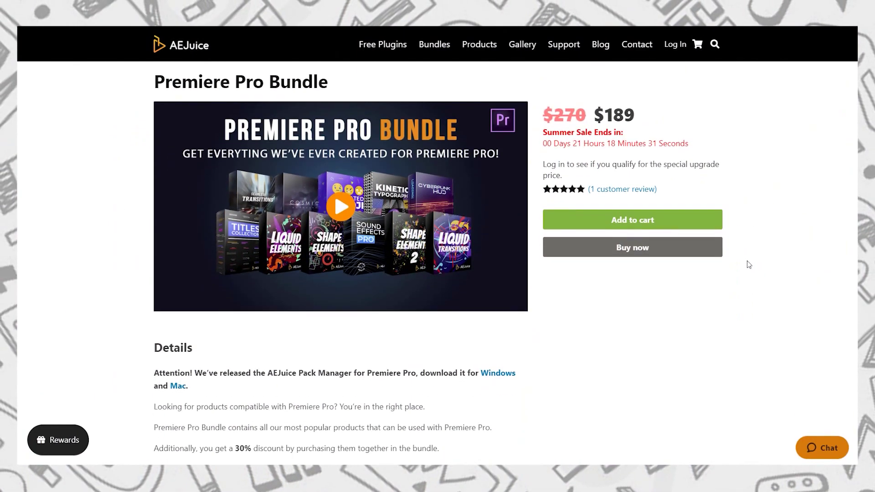
Scroll down through the featured products on the AEJuice Products shop page
scroll(748, 265, "down", 4)
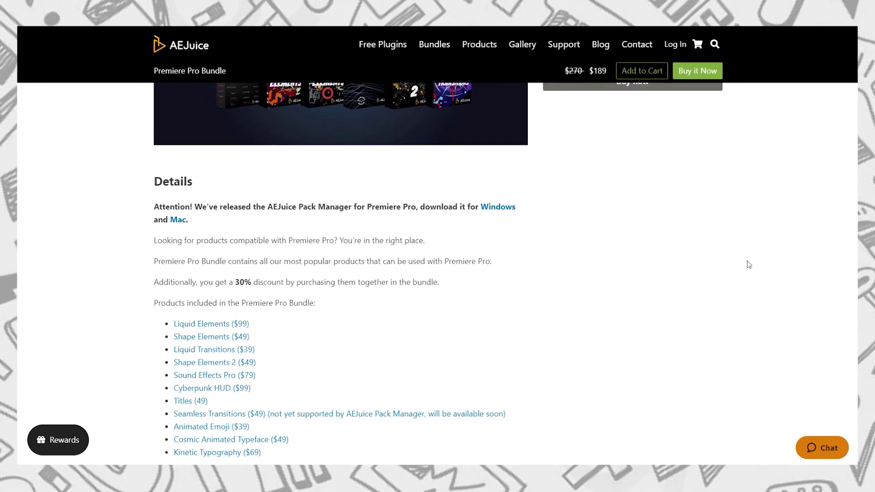
scroll(748, 264, "down", 1)
scroll(749, 264, "down", 1)
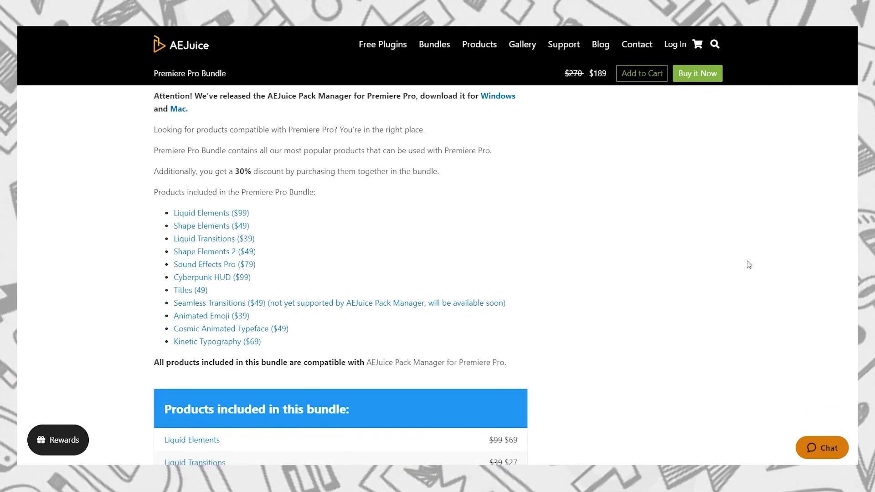
scroll(748, 264, "down", 3)
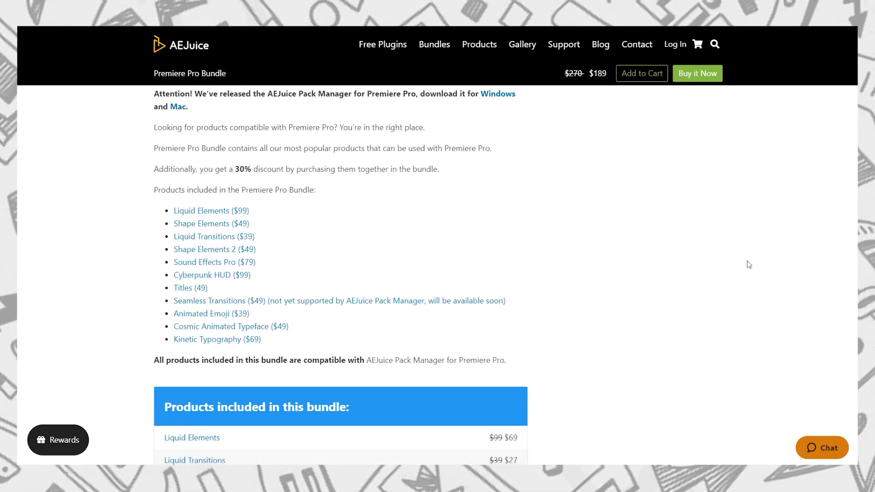
scroll(748, 264, "down", 1)
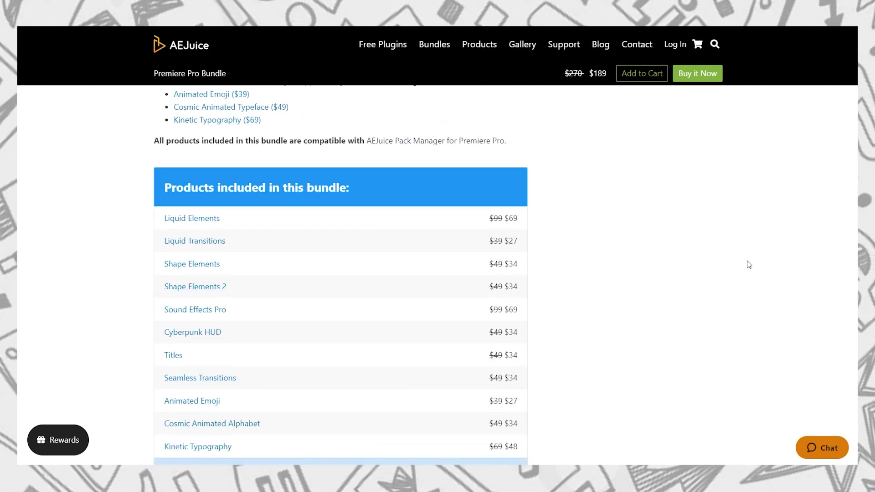
scroll(749, 265, "down", 1)
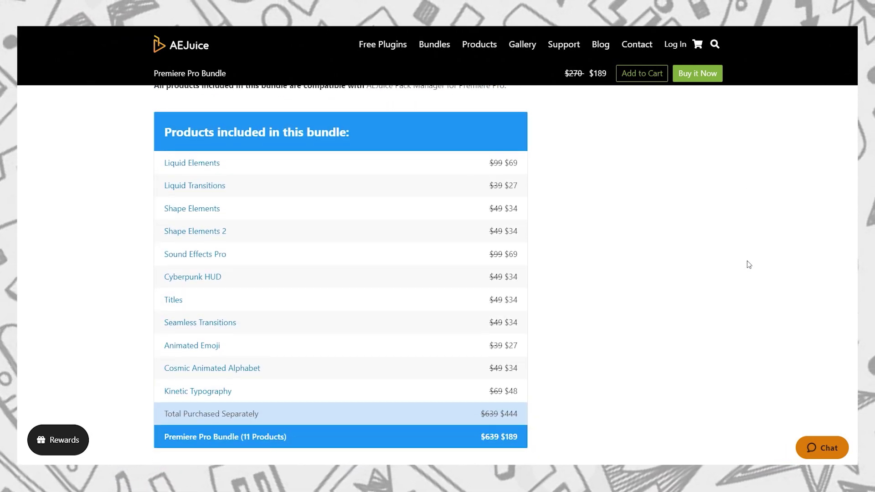
scroll(749, 264, "down", 3)
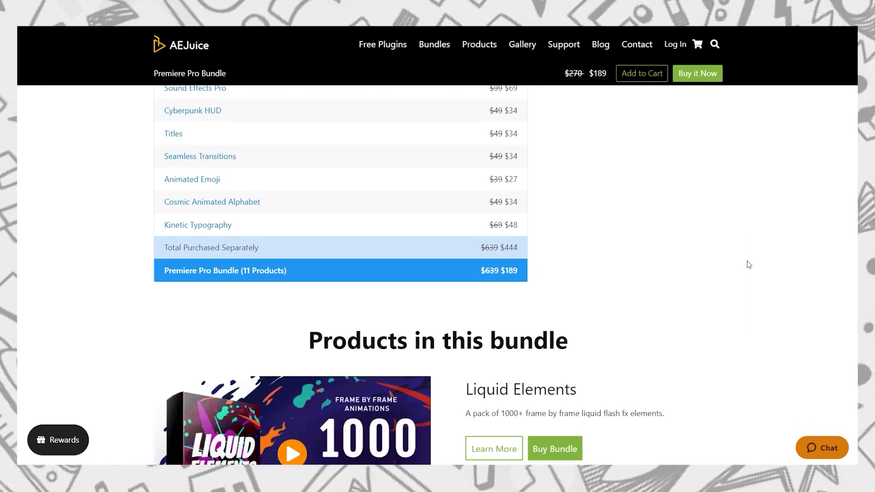
scroll(749, 264, "down", 3)
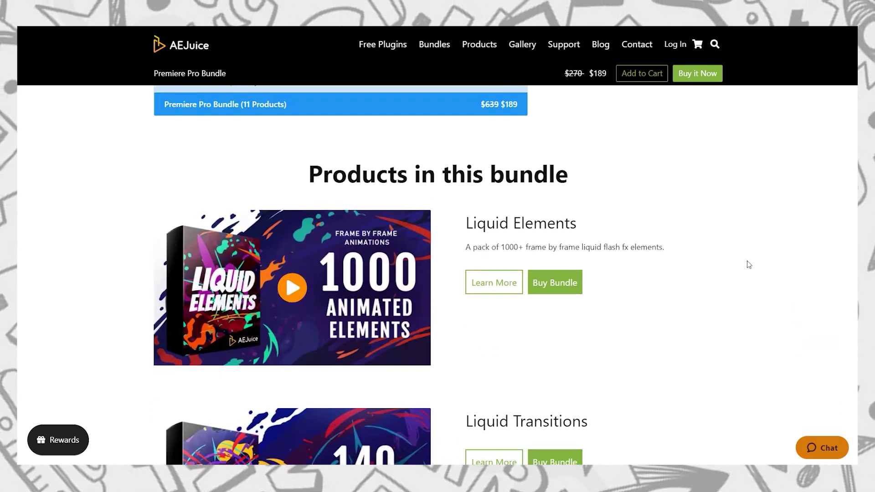
scroll(749, 264, "down", 4)
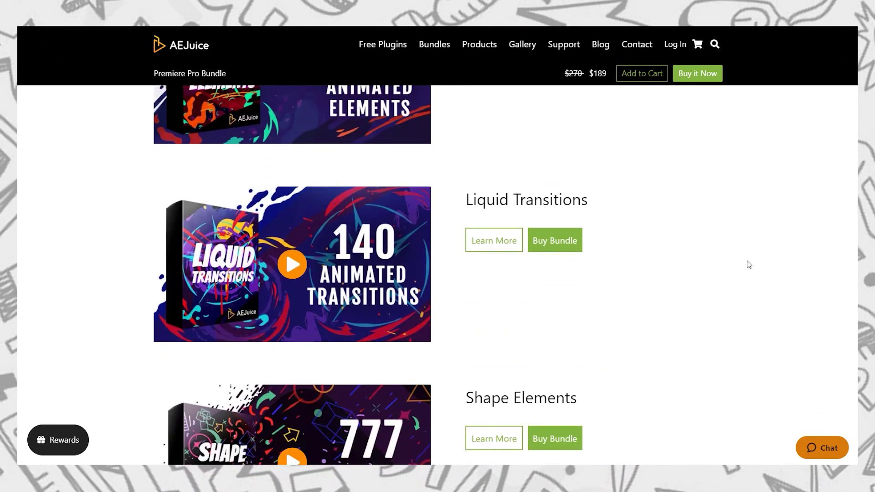
scroll(749, 265, "down", 11)
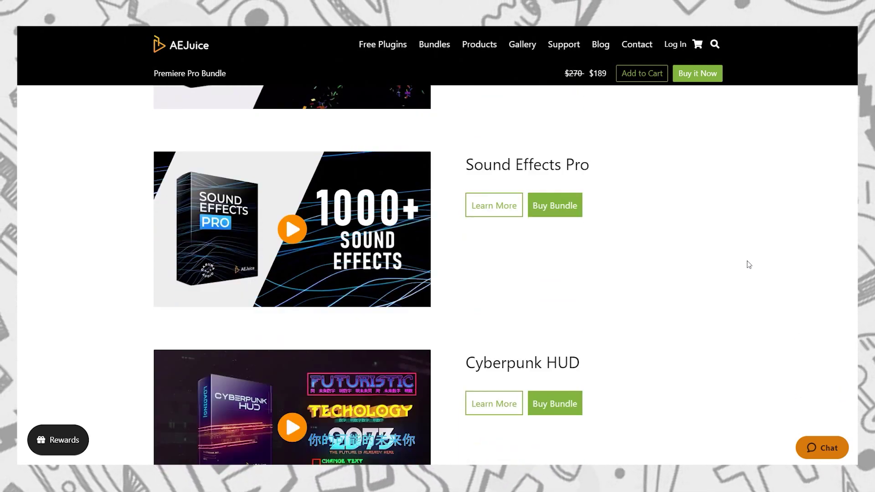
scroll(749, 265, "down", 2)
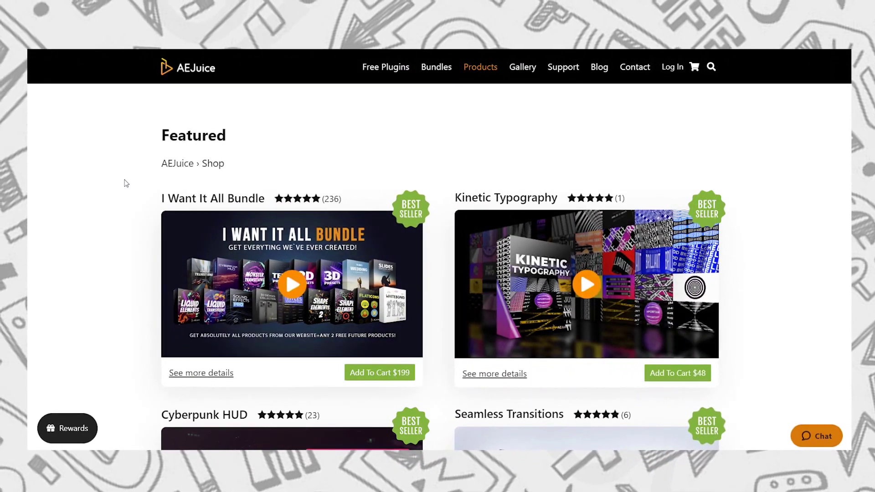
scroll(125, 182, "down", 2)
scroll(126, 183, "down", 5)
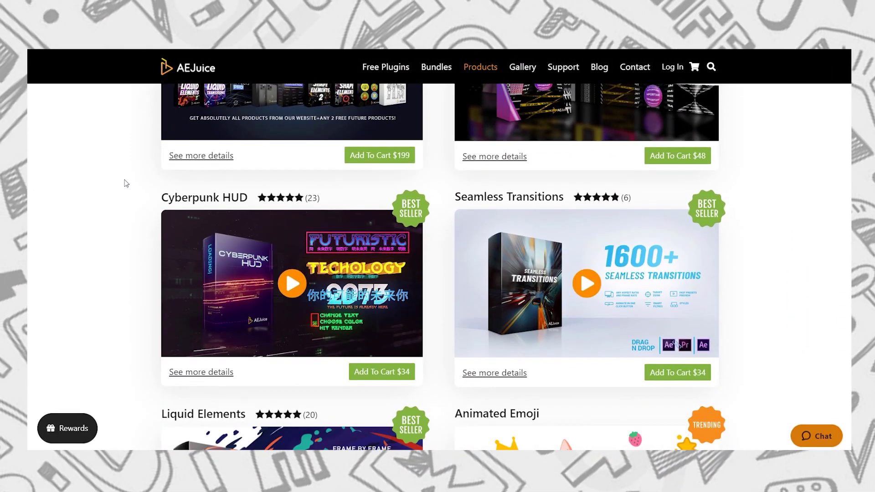
scroll(126, 183, "down", 7)
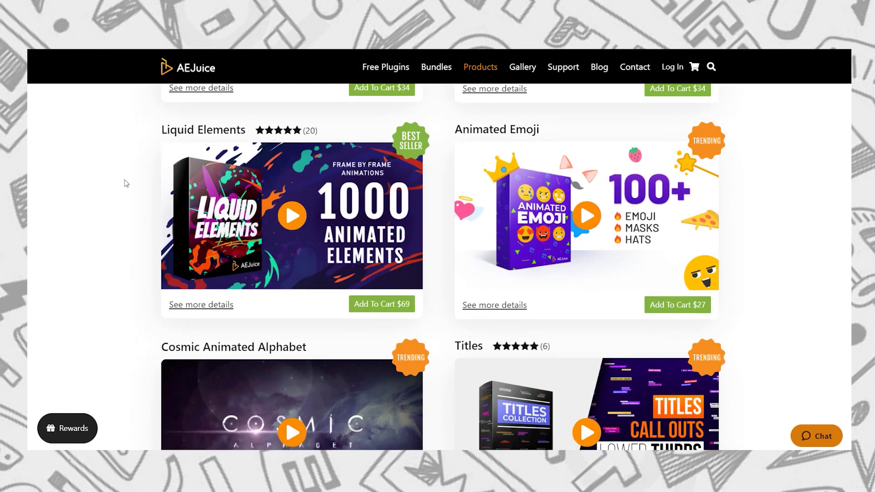
scroll(127, 183, "down", 7)
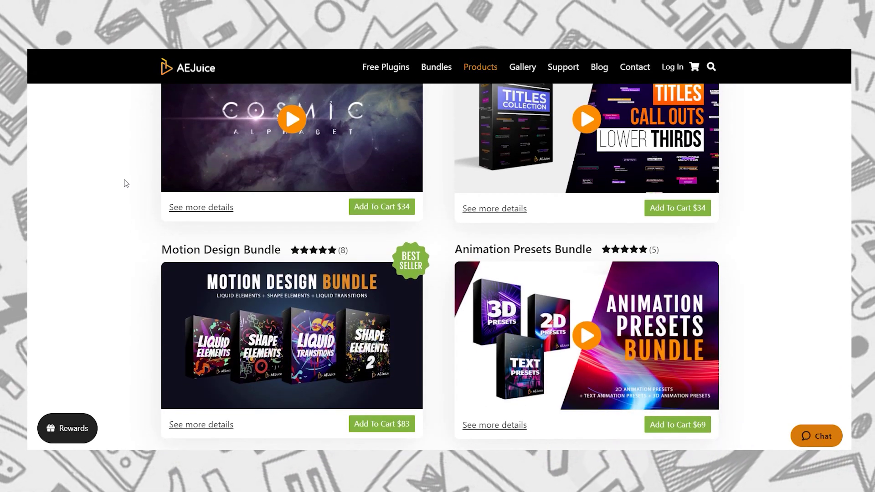
scroll(126, 183, "down", 6)
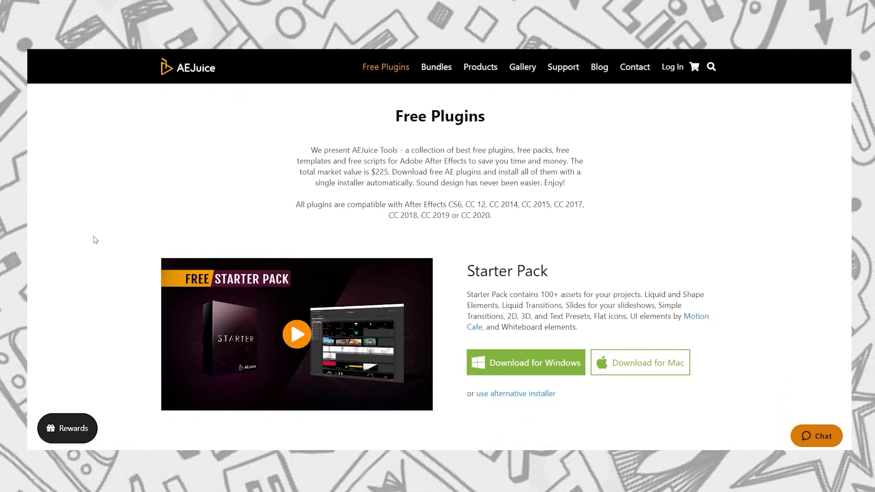
scroll(94, 236, "down", 1)
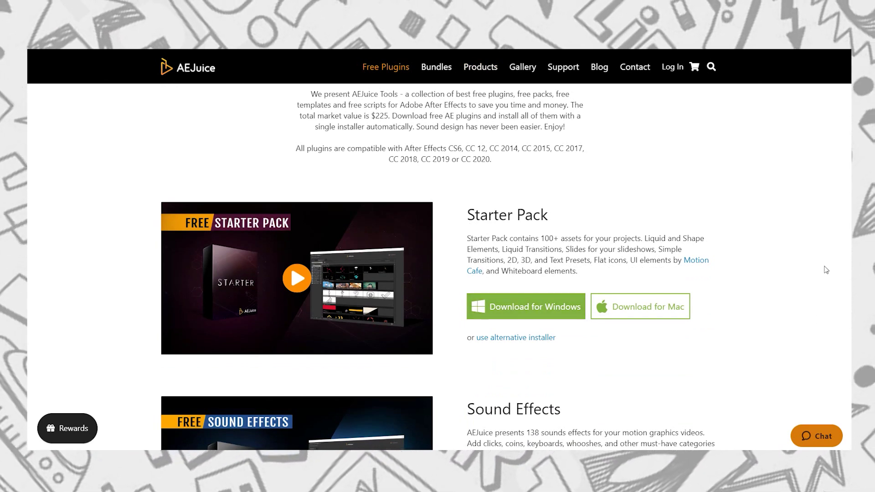
Scroll to the Premiere Pro Bundle's table of 11 products at $189
scroll(826, 269, "down", 1)
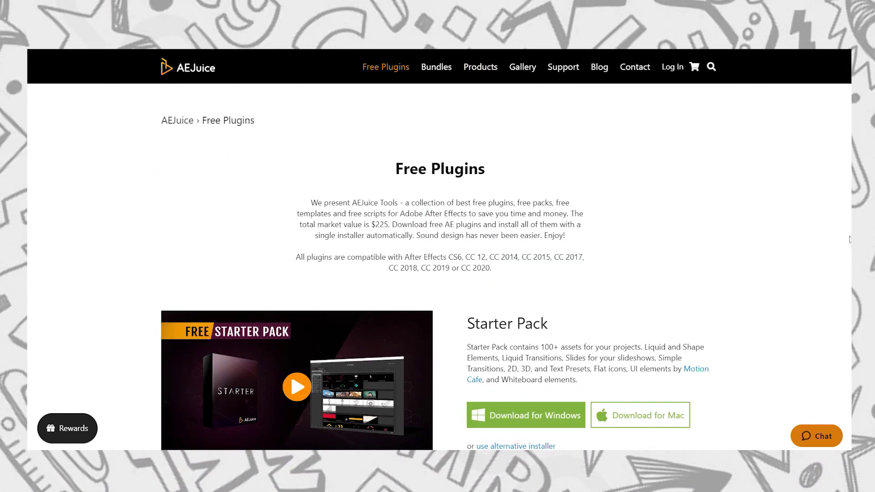
scroll(849, 239, "down", 4)
scroll(849, 239, "down", 6)
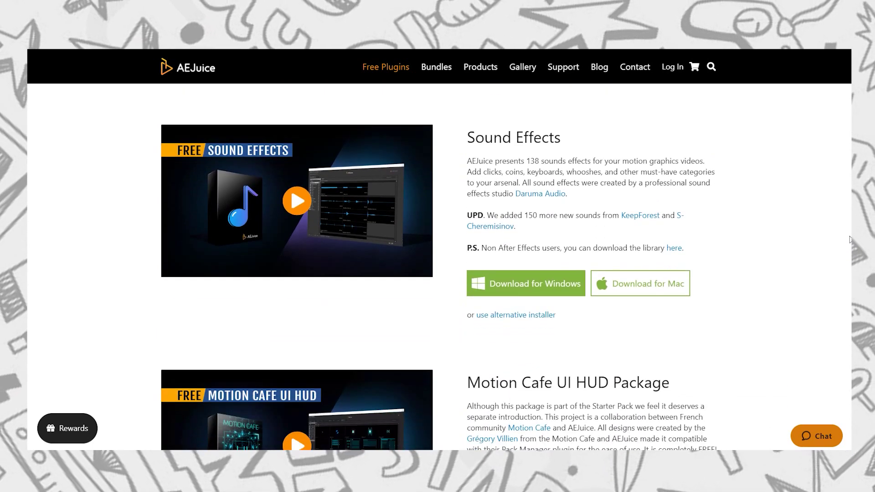
scroll(848, 240, "down", 8)
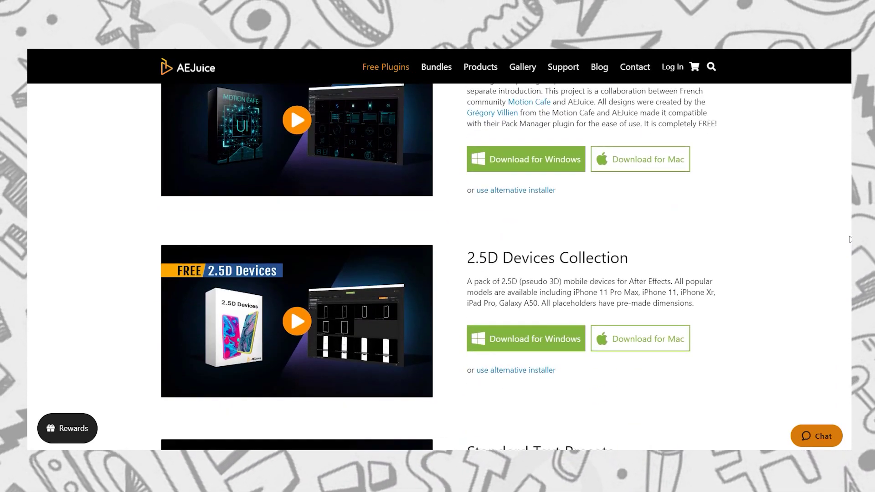
scroll(848, 240, "down", 8)
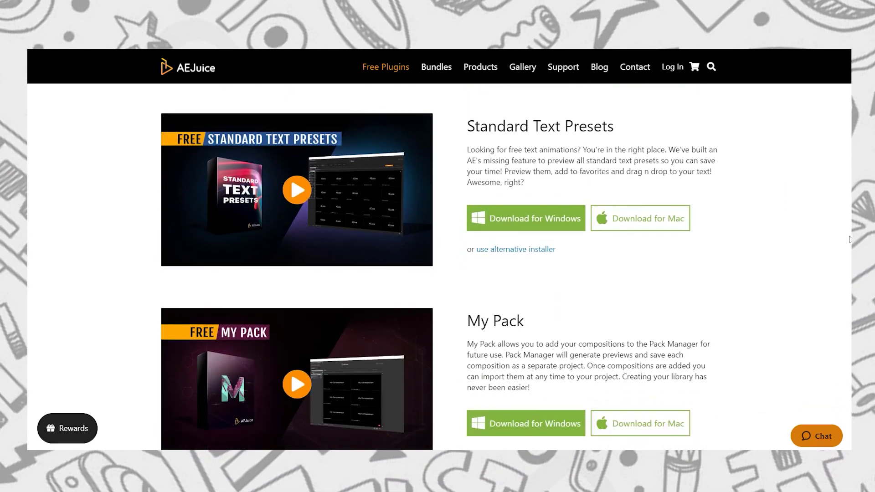
scroll(849, 239, "down", 3)
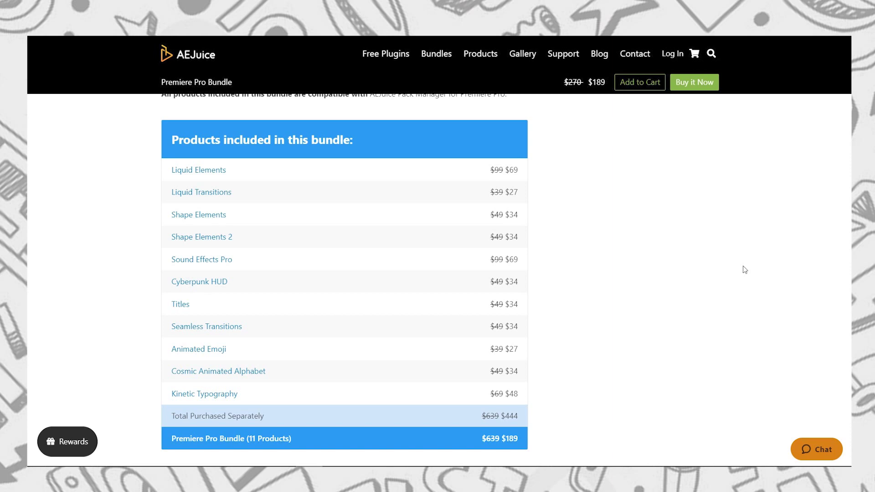
Scroll past Liquid Transitions and Shape Elements to Sound Effects Pro and Cyberpunk HUD
scroll(745, 269, "down", 10)
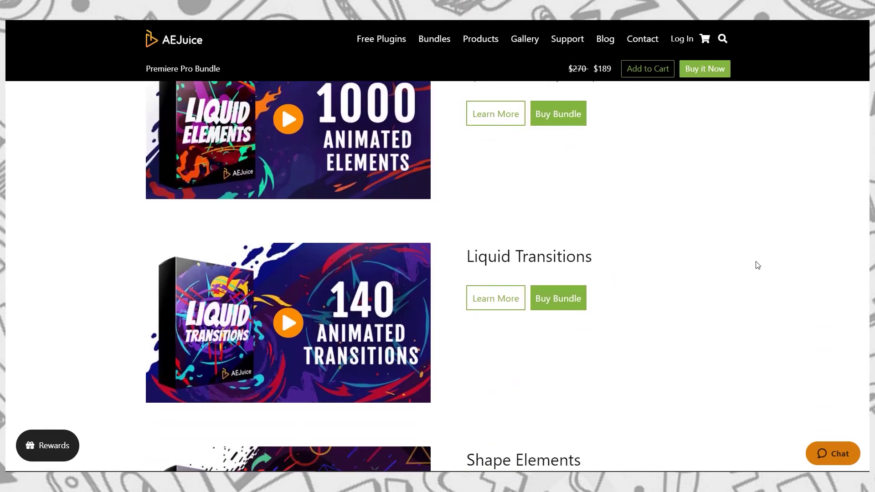
scroll(758, 265, "down", 12)
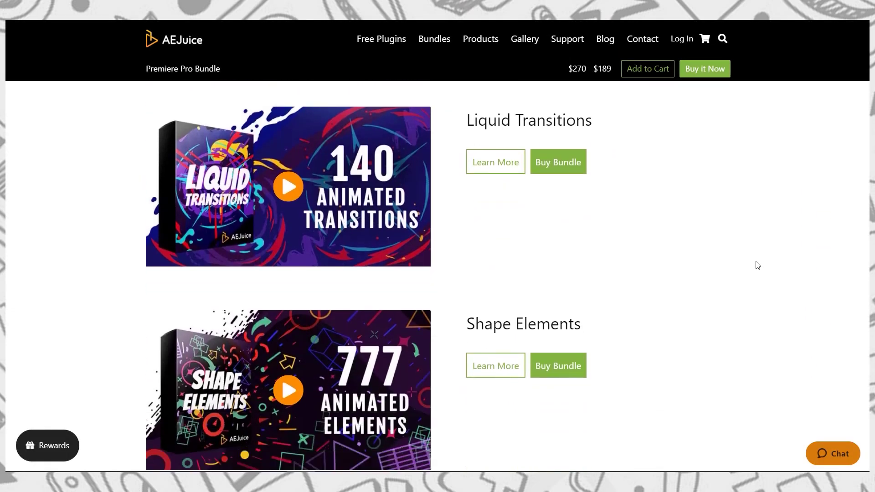
scroll(758, 265, "down", 8)
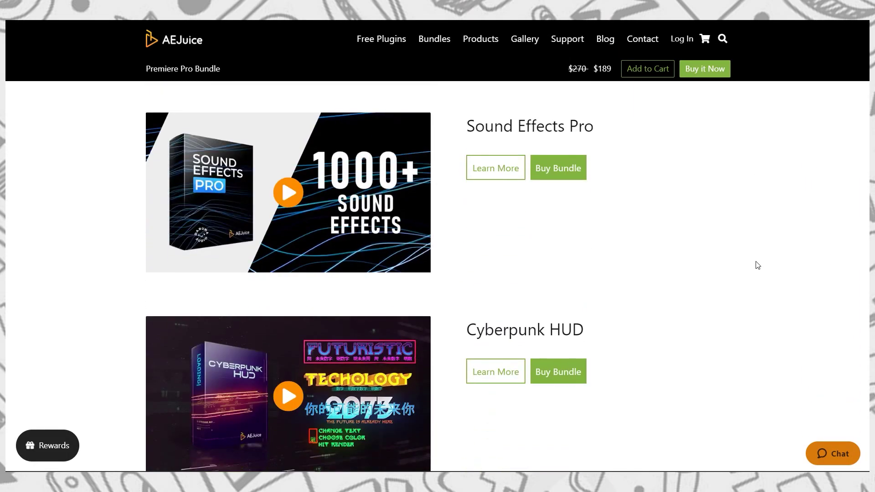
scroll(758, 266, "down", 7)
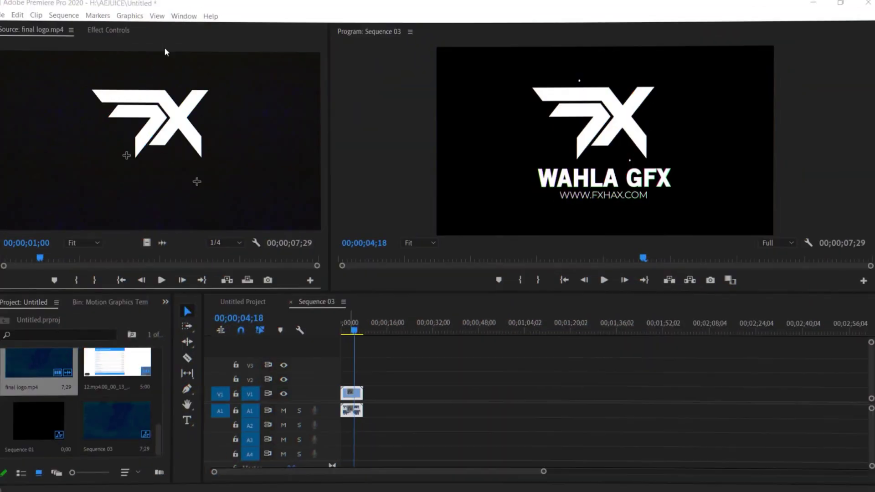
Launch AEJuice Pack Manager 3 from Window > Extensions, relaunching it to show purchased packs
left_click(188, 18)
mouse_move(250, 58)
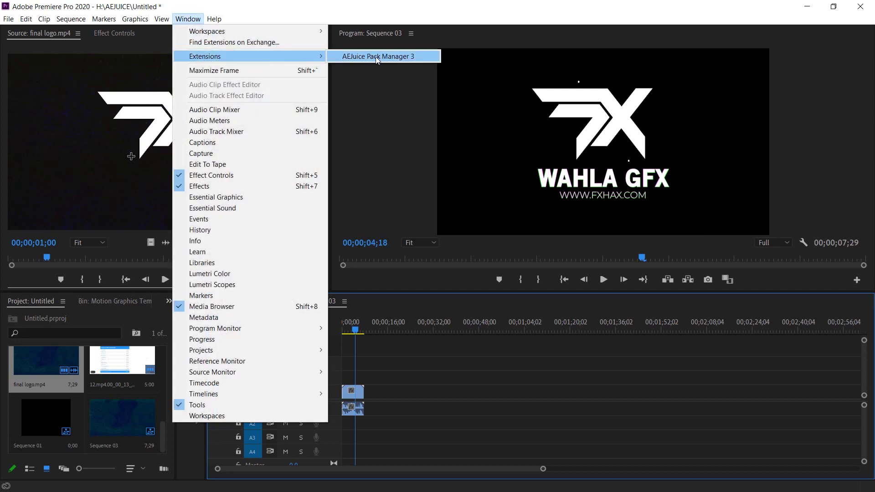
left_click(420, 60)
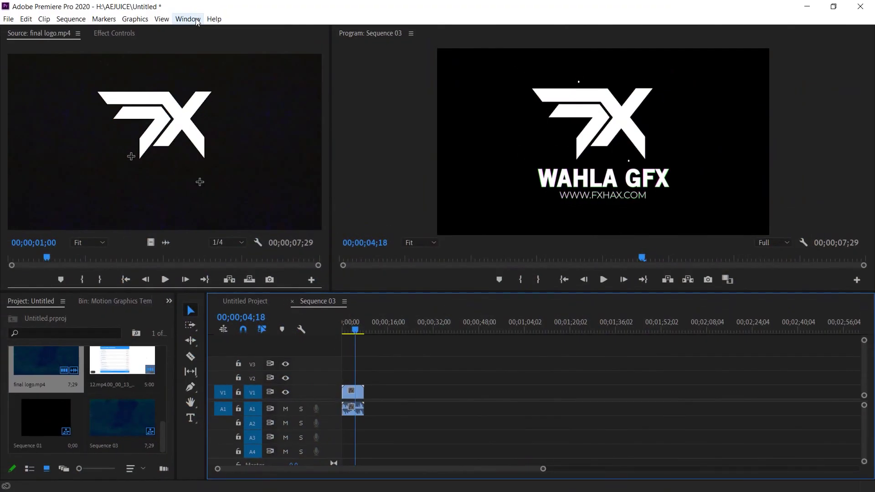
left_click(197, 22)
mouse_move(252, 57)
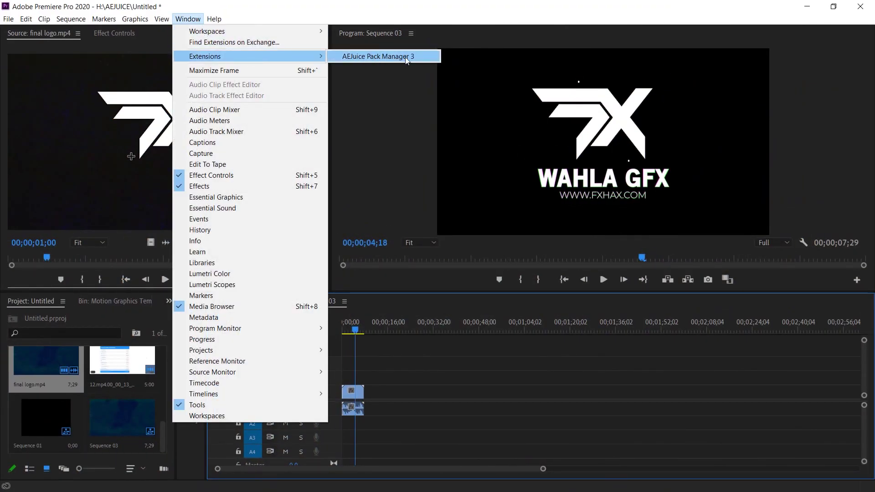
left_click(419, 60)
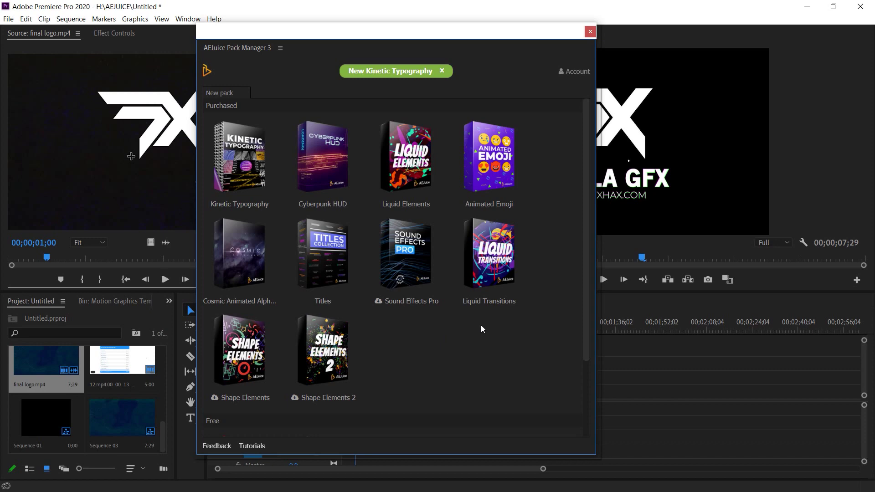
Open the free Starter Pack, play its element previews and shrink the preview size
scroll(483, 329, "down", 3)
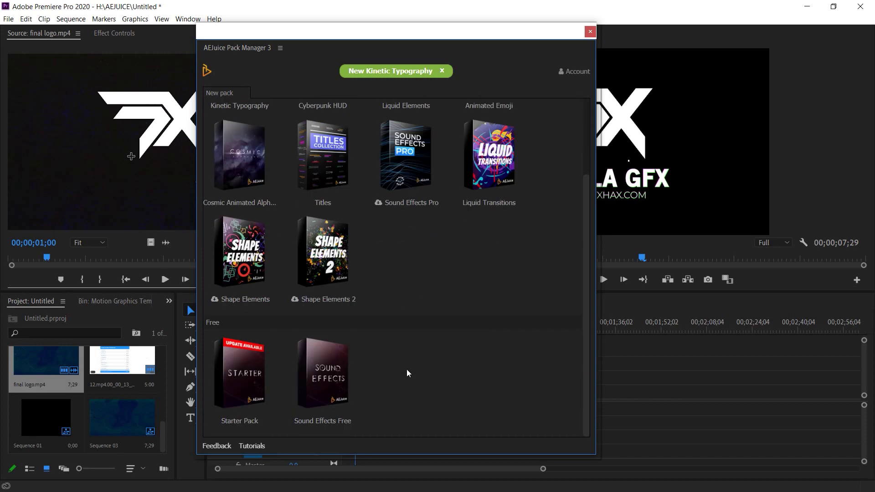
left_click(257, 386)
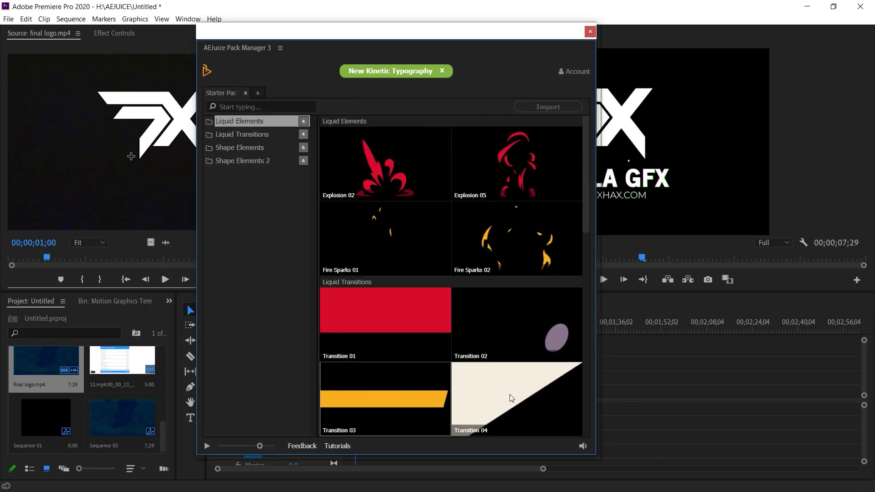
left_click(207, 446)
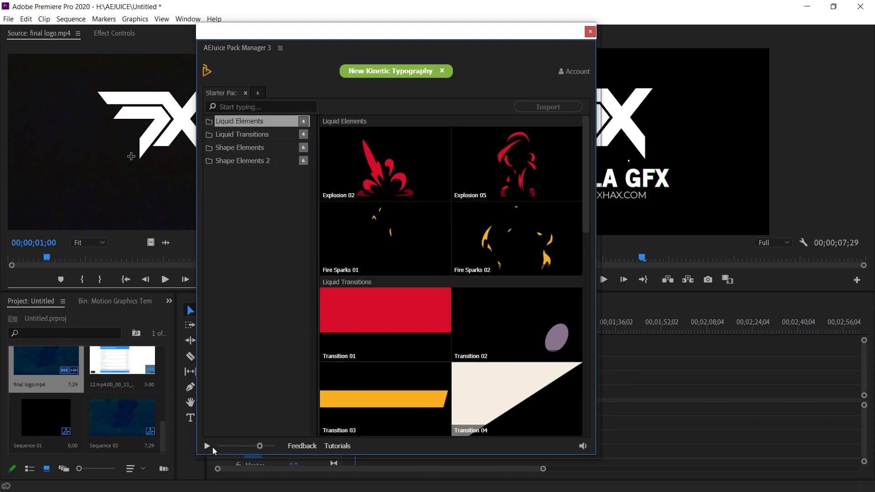
left_click_drag(259, 447, 236, 447)
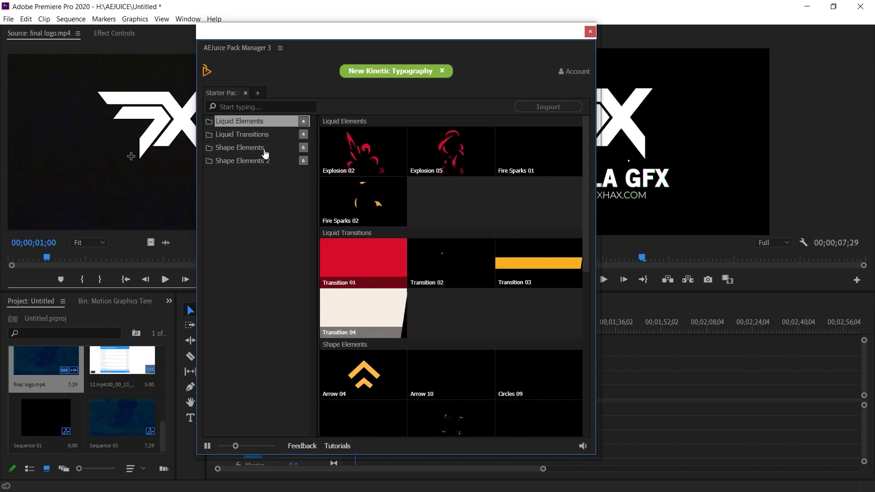
In a new tab, open Sound Effects Free and scroll through its contents
left_click(258, 93)
scroll(378, 355, "down", 3)
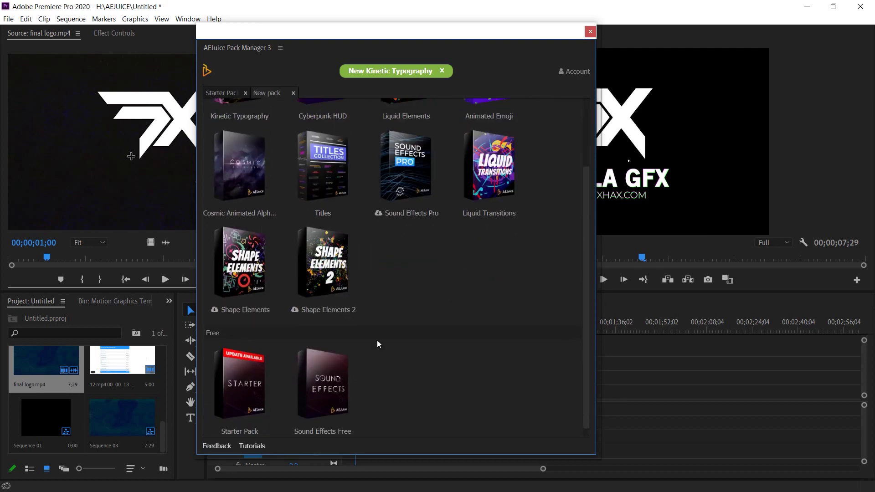
left_click(342, 387)
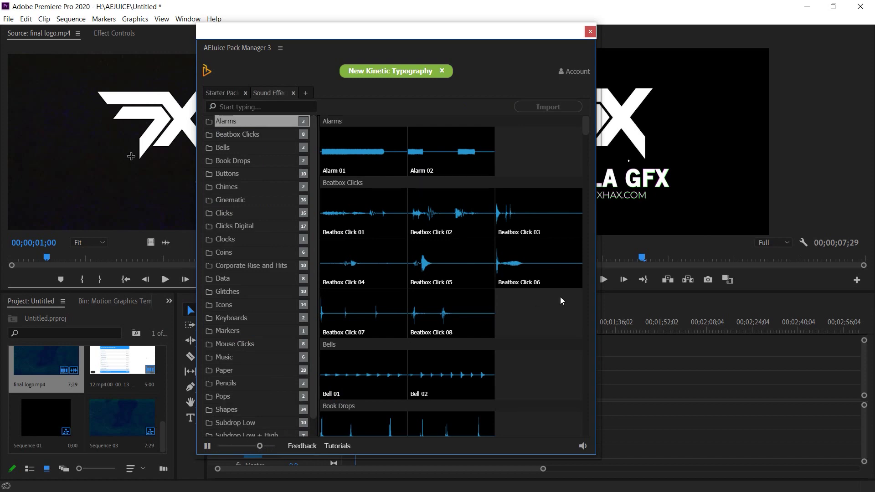
scroll(561, 300, "down", 12)
scroll(562, 300, "down", 20)
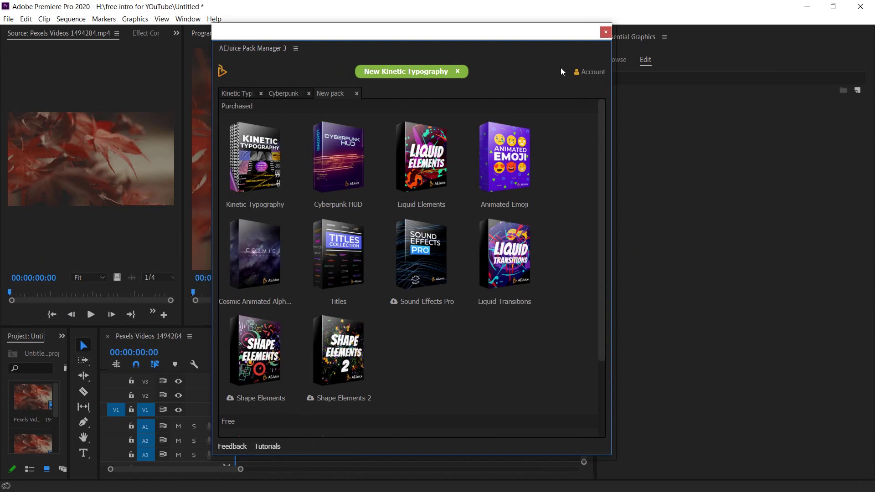
Close the Kinetic Typography and Cyberpunk tabs, then open and dismiss the Account menu
left_click(261, 93)
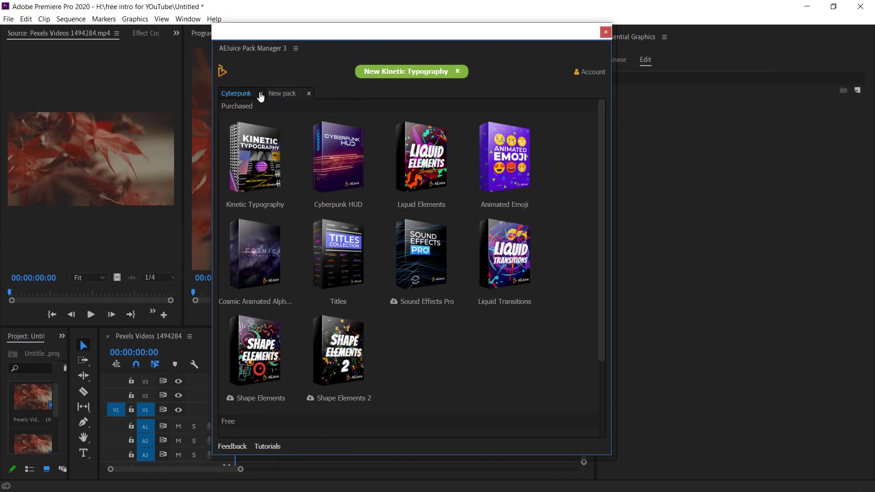
left_click(261, 93)
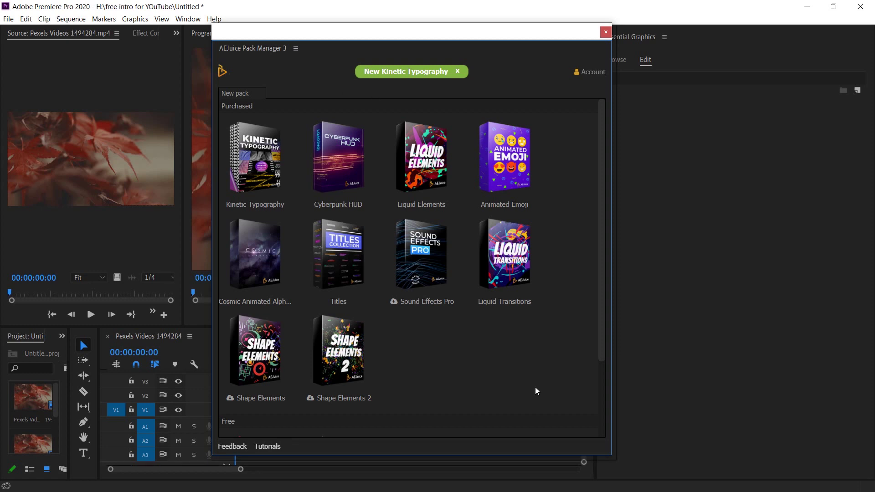
left_click(578, 74)
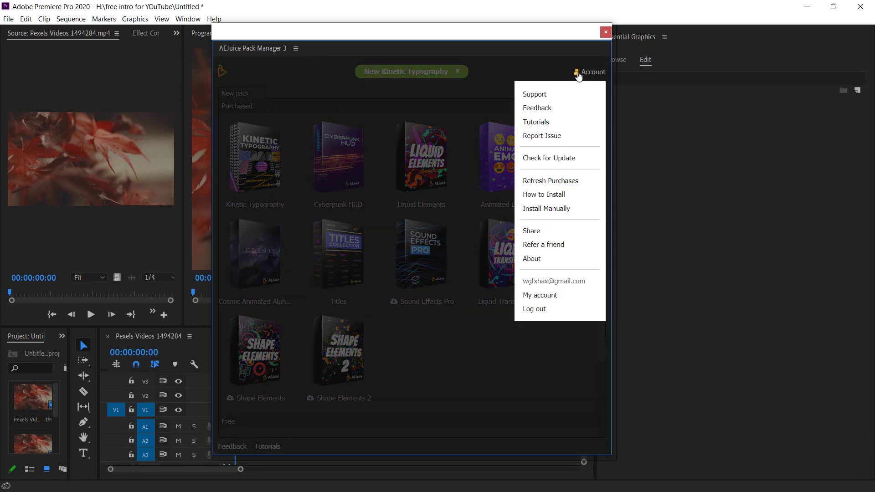
left_click(502, 350)
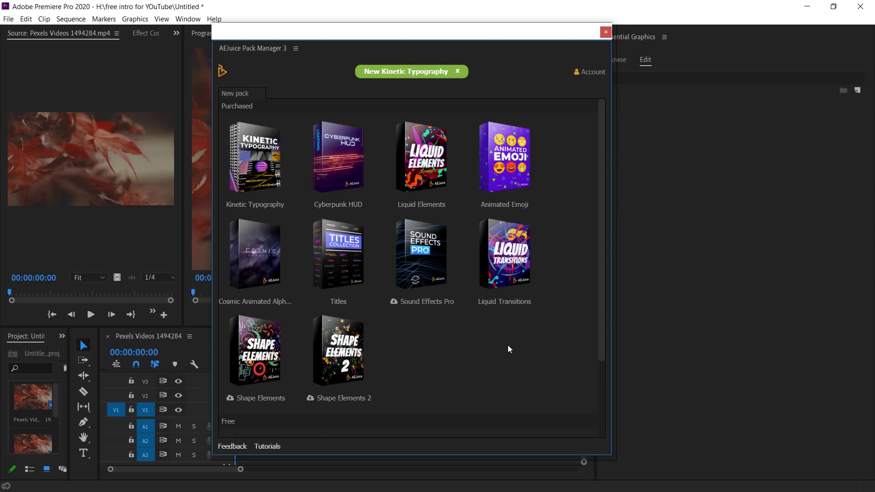
Scroll the pack grid down to the Free section with Starter Pack and Sound Effects Free
scroll(508, 349, "down", 3)
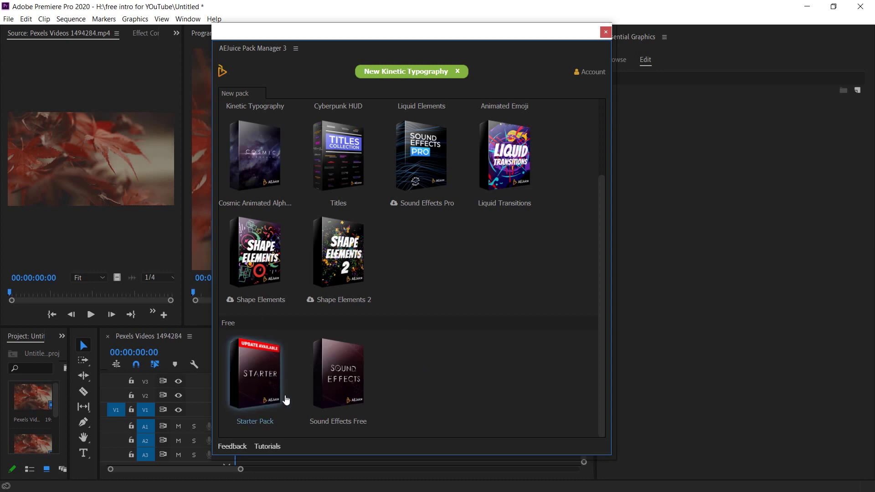
Open Starter Pack's previews, then add a New pack tab listing purchased packs
left_click(261, 388)
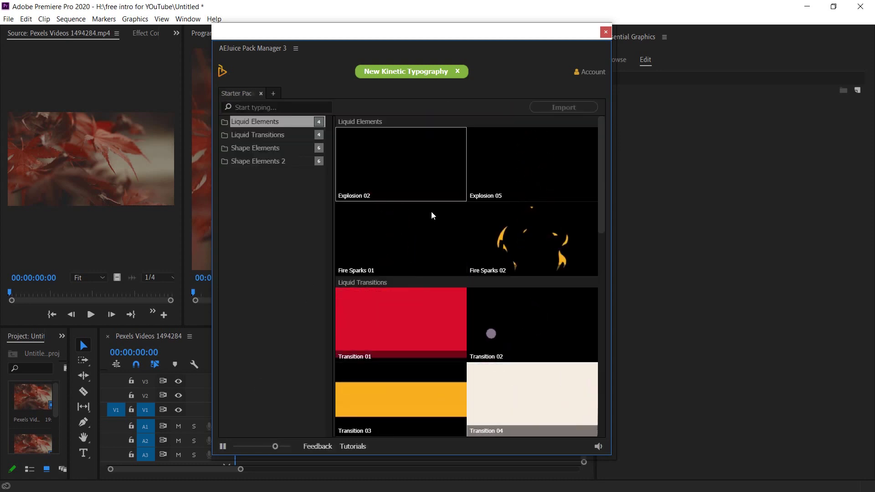
left_click_drag(605, 175, 632, 183)
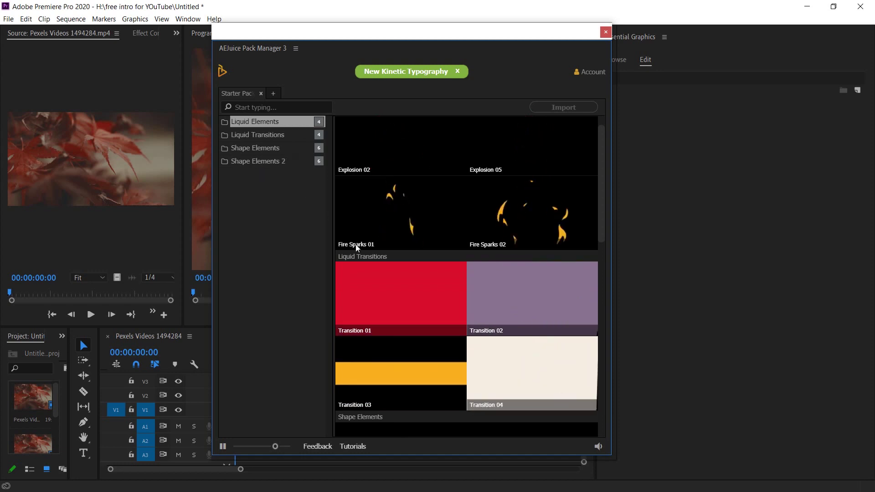
left_click(272, 94)
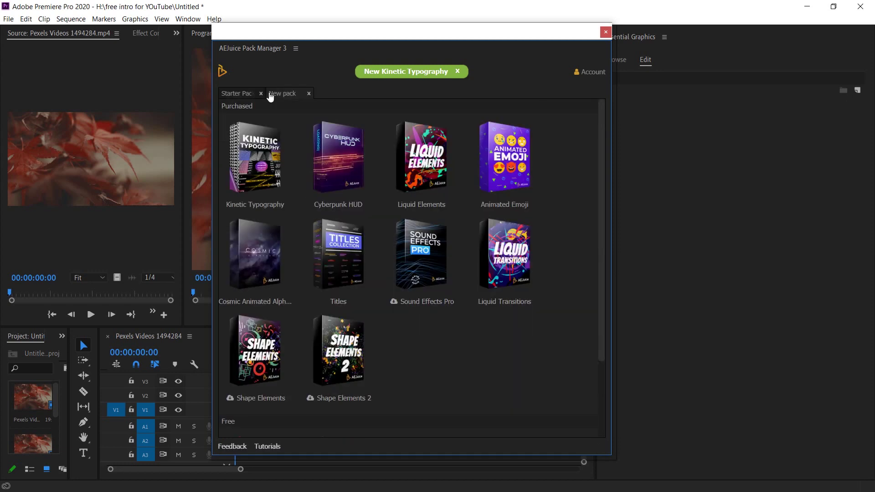